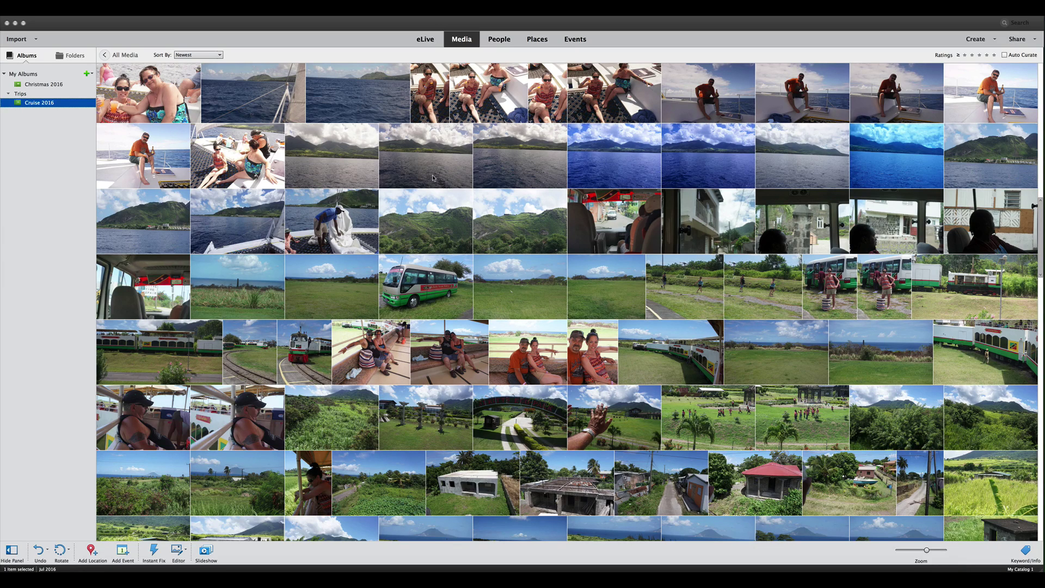
Open the sea-and-mountain harbor photo from the Cruise 2016 album in Instant Fix.
{"action": "left_click", "coordinate": [153, 231]}
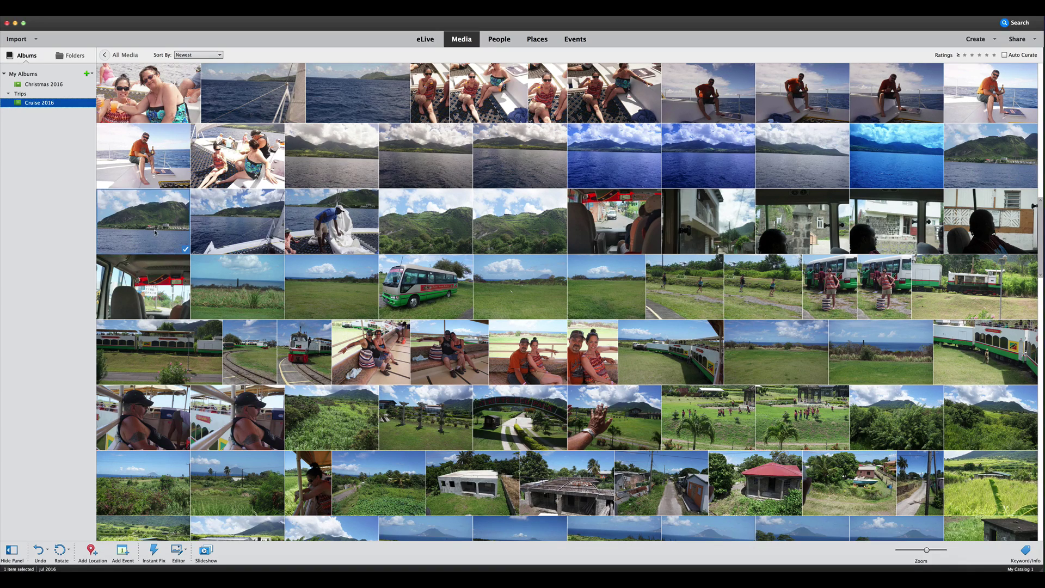
{"action": "left_click", "coordinate": [154, 551]}
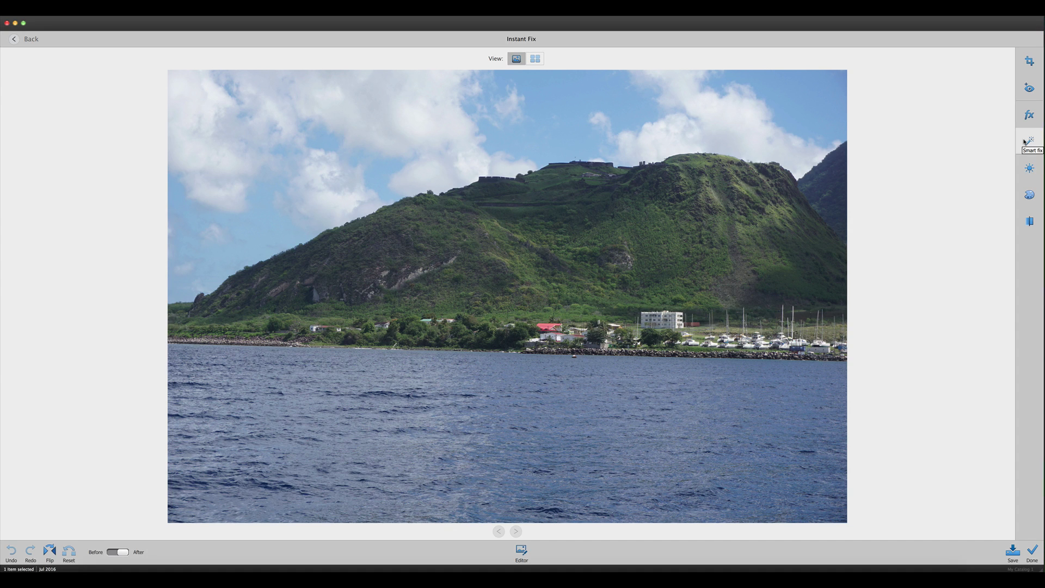
{"action": "left_click", "coordinate": [1025, 143]}
{"action": "left_click", "coordinate": [1028, 144]}
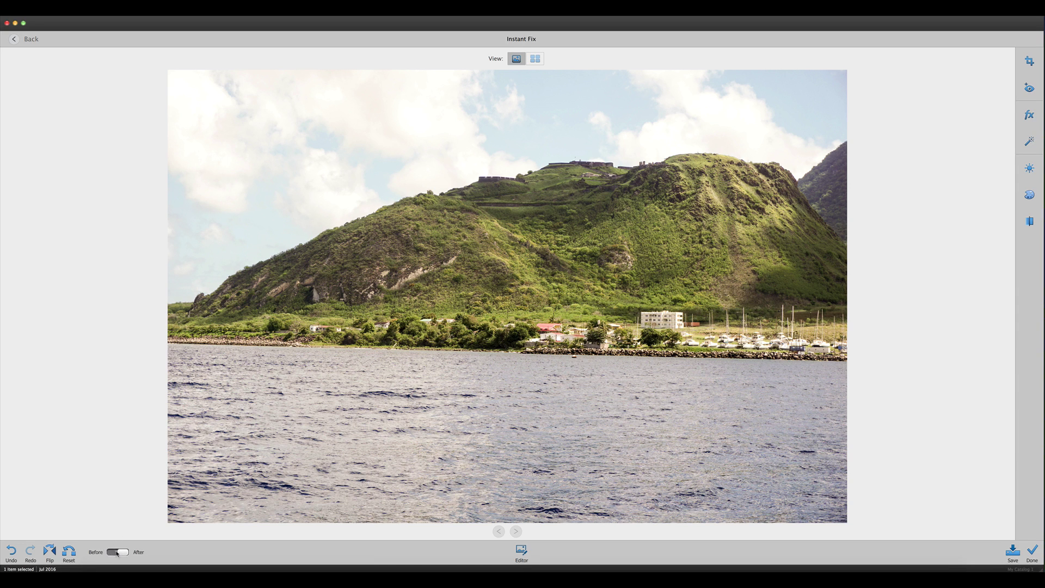
{"action": "left_click_drag", "start_coordinate": [123, 554], "coordinate": [112, 553]}
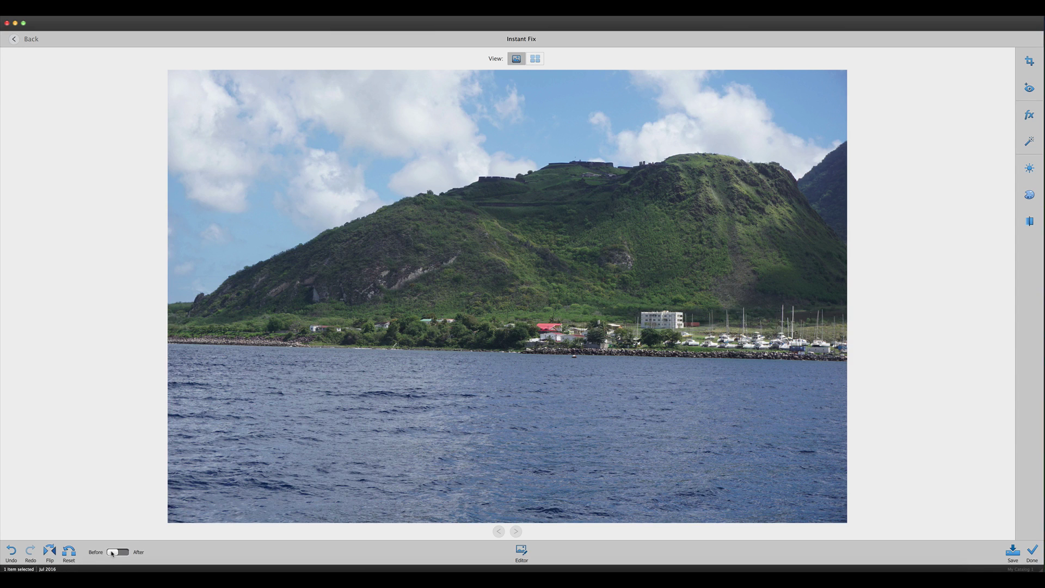
{"action": "left_click", "coordinate": [123, 554]}
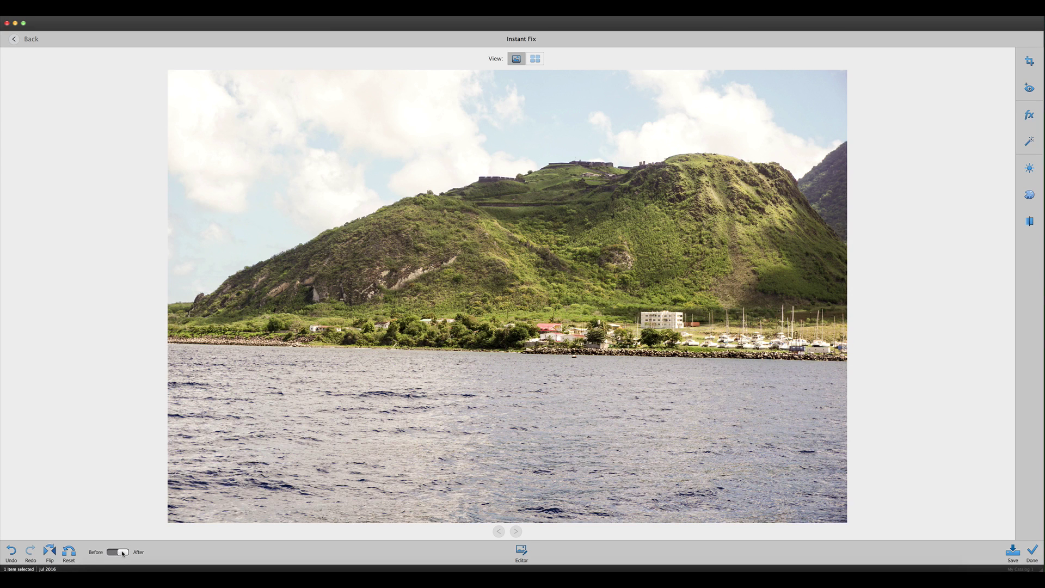
{"action": "left_click", "coordinate": [72, 552]}
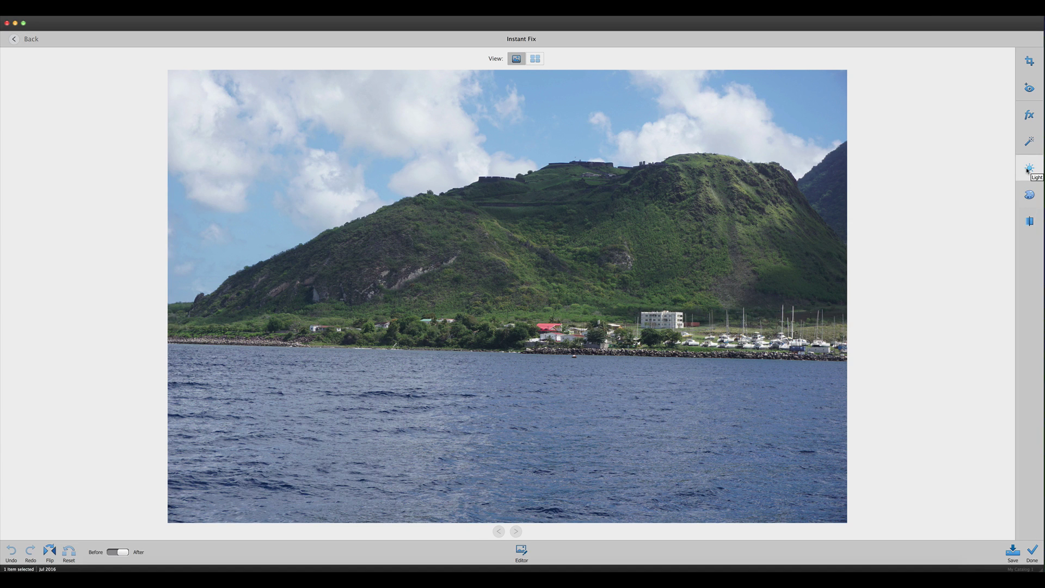
Try brighter Light levels, then settle the lighting slightly below the middle for a darker exposure.
{"action": "left_click", "coordinate": [1027, 171]}
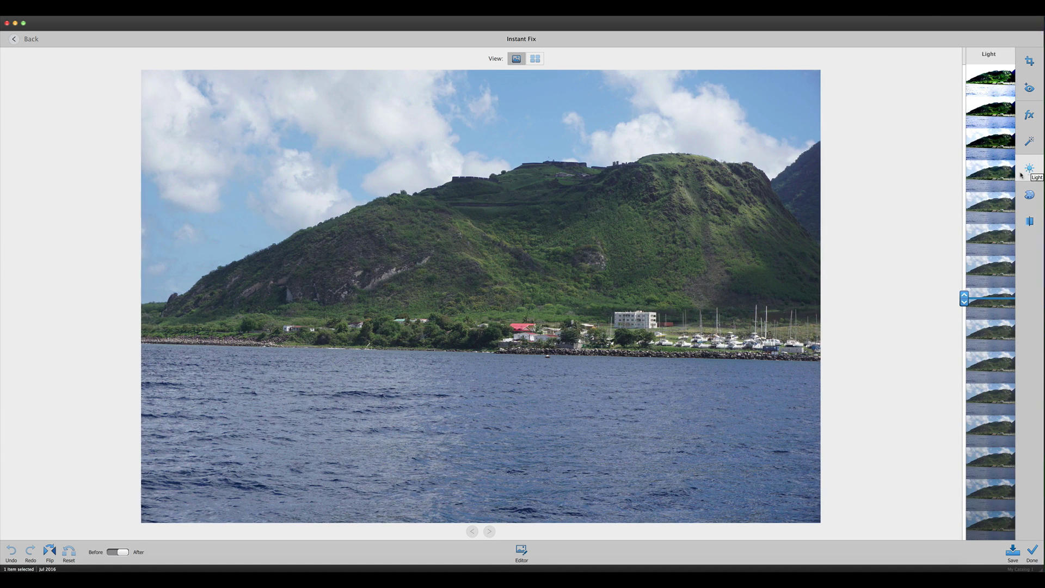
{"action": "left_click", "coordinate": [963, 297]}
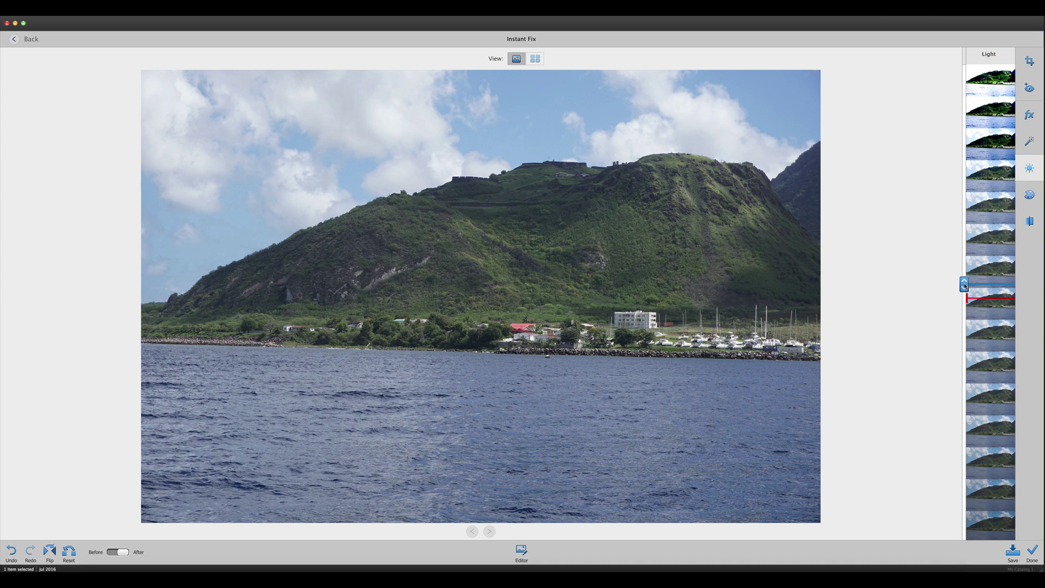
{"action": "left_click_drag", "start_coordinate": [964, 284], "coordinate": [963, 145]}
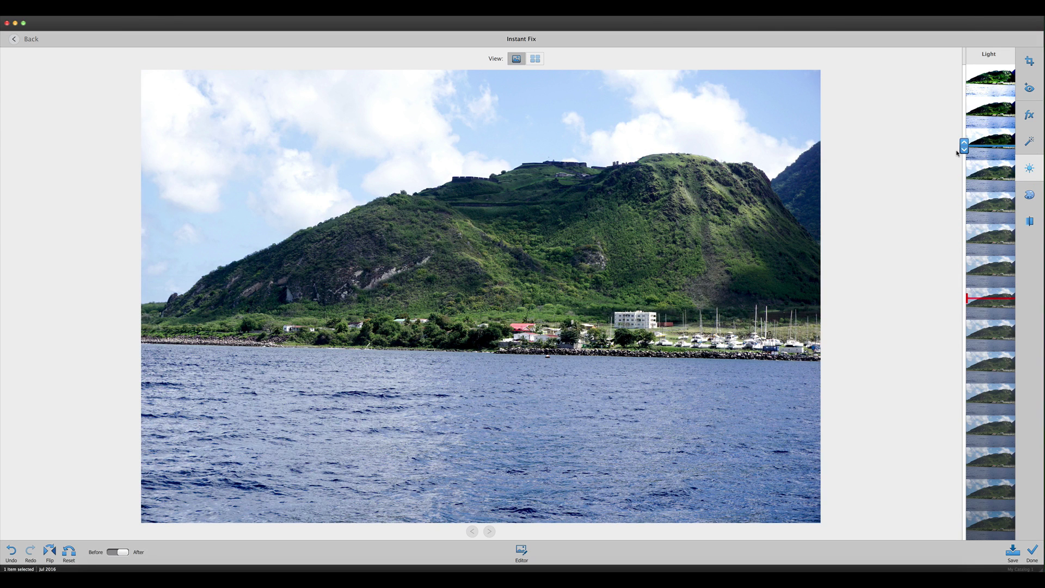
{"action": "left_click_drag", "start_coordinate": [963, 151], "coordinate": [962, 108]}
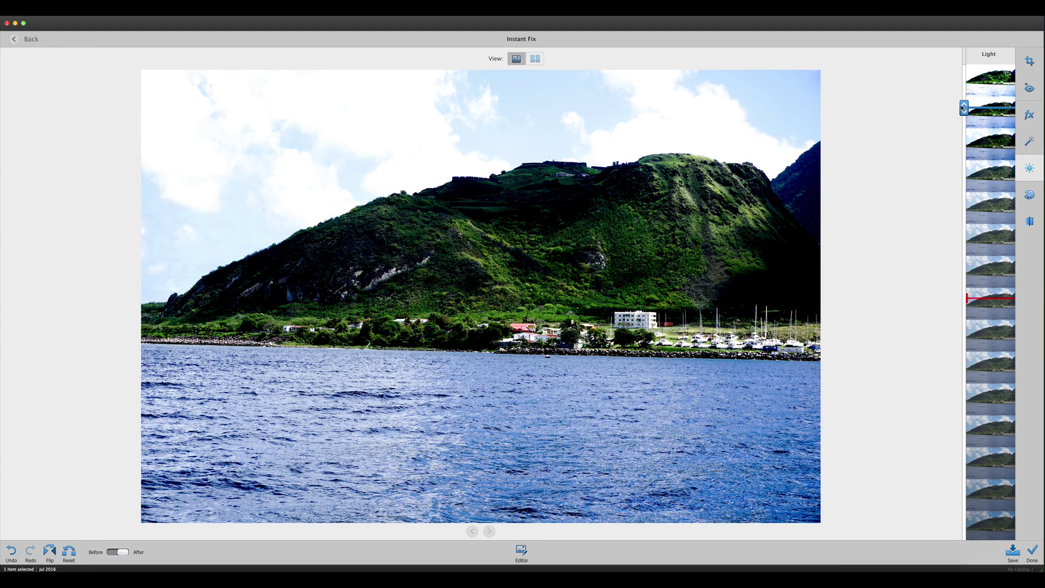
{"action": "left_click_drag", "start_coordinate": [963, 109], "coordinate": [957, 373]}
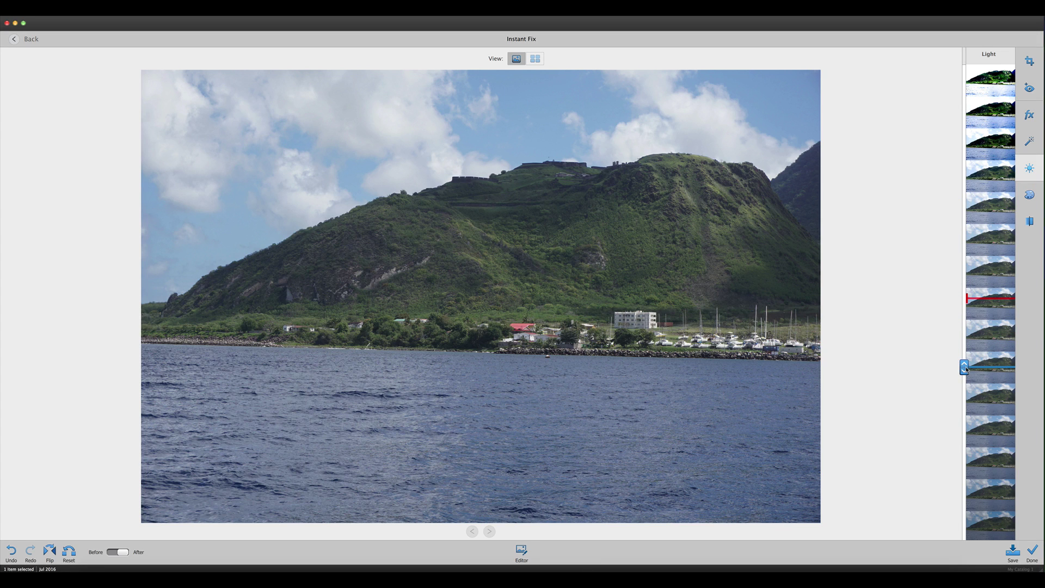
{"action": "left_click_drag", "start_coordinate": [965, 370], "coordinate": [963, 405]}
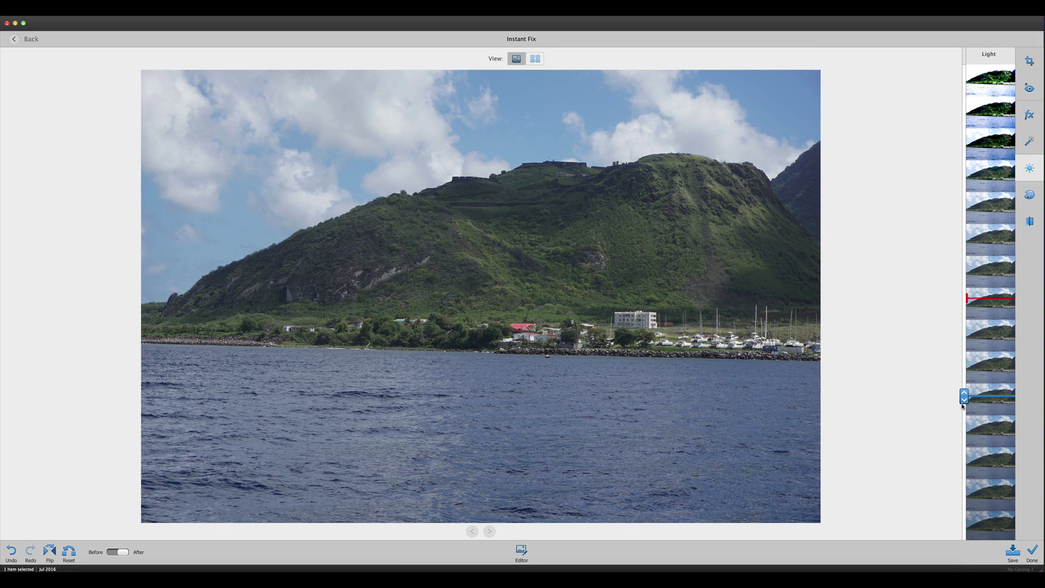
{"action": "left_click_drag", "start_coordinate": [962, 406], "coordinate": [964, 436]}
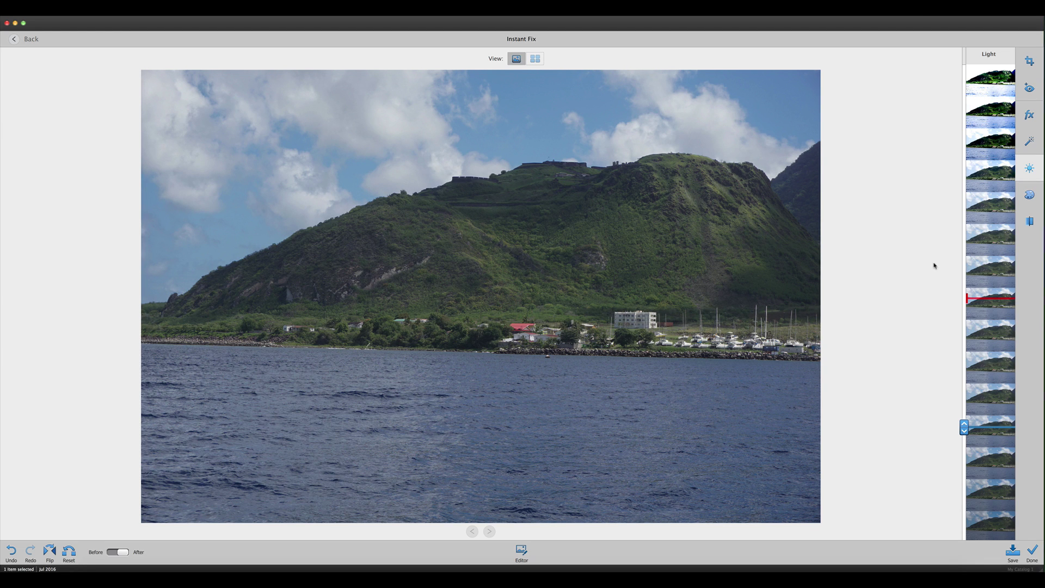
Raise the Color saturation near the top of the strip, then nudge Light slightly brighter.
{"action": "left_click", "coordinate": [1028, 196]}
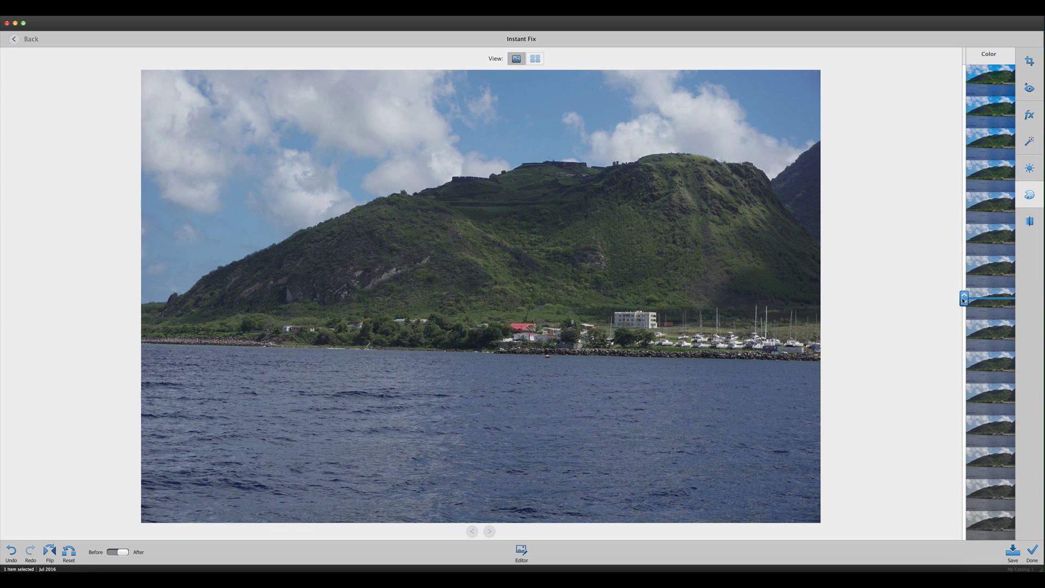
{"action": "left_click_drag", "start_coordinate": [966, 298], "coordinate": [962, 168]}
{"action": "left_click_drag", "start_coordinate": [963, 172], "coordinate": [963, 132]}
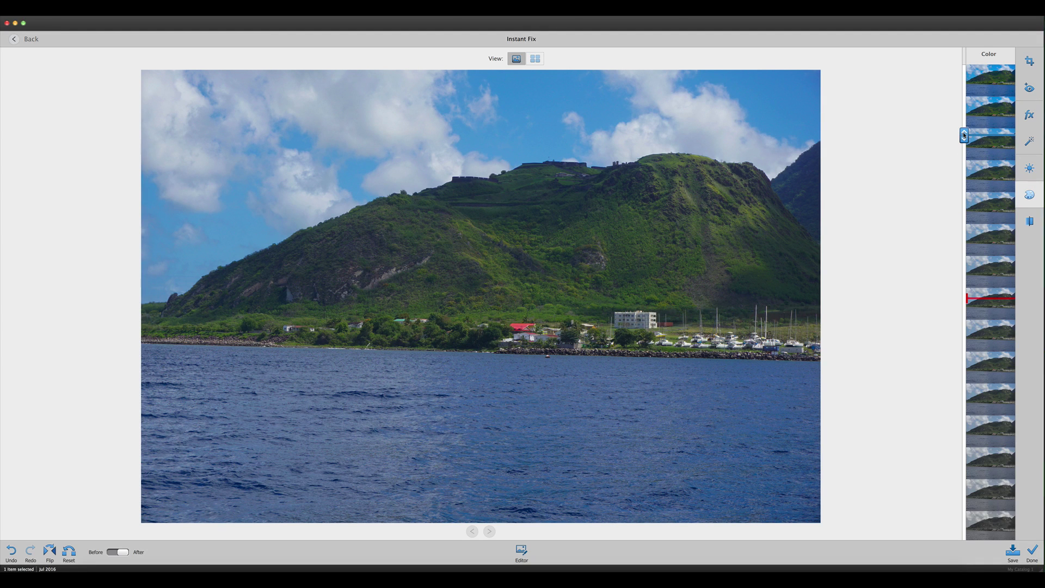
{"action": "left_click_drag", "start_coordinate": [963, 136], "coordinate": [963, 144]}
{"action": "left_click", "coordinate": [1029, 169]}
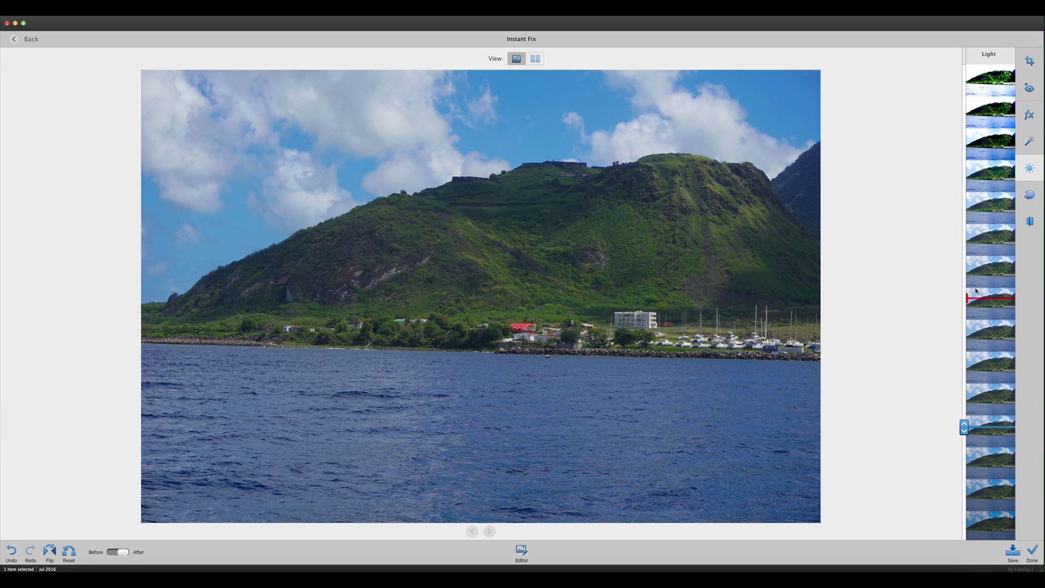
{"action": "left_click_drag", "start_coordinate": [964, 427], "coordinate": [962, 394]}
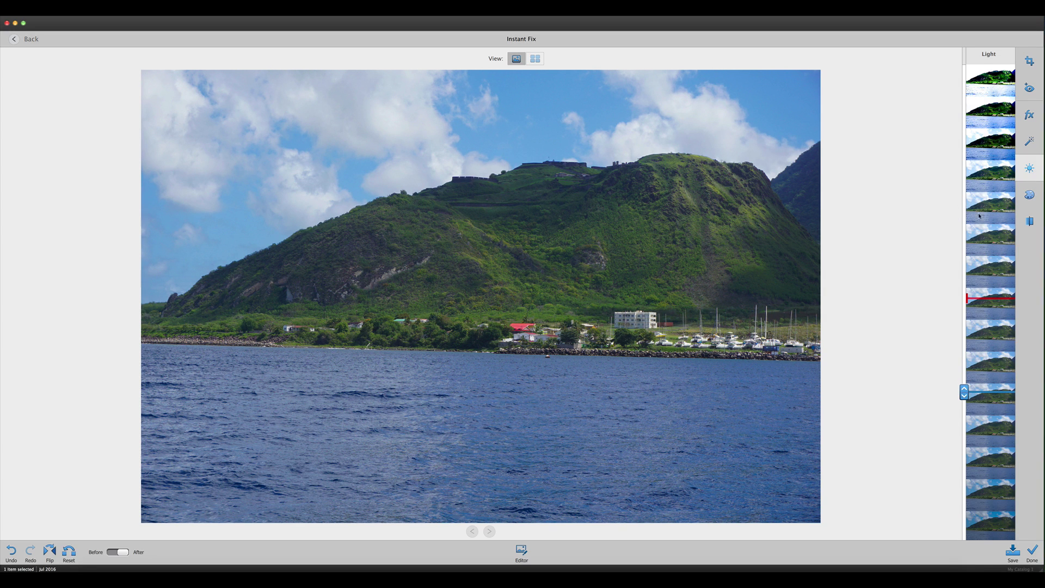
Push Clarity near the top of the strip, then back off one step.
{"action": "left_click", "coordinate": [1029, 222]}
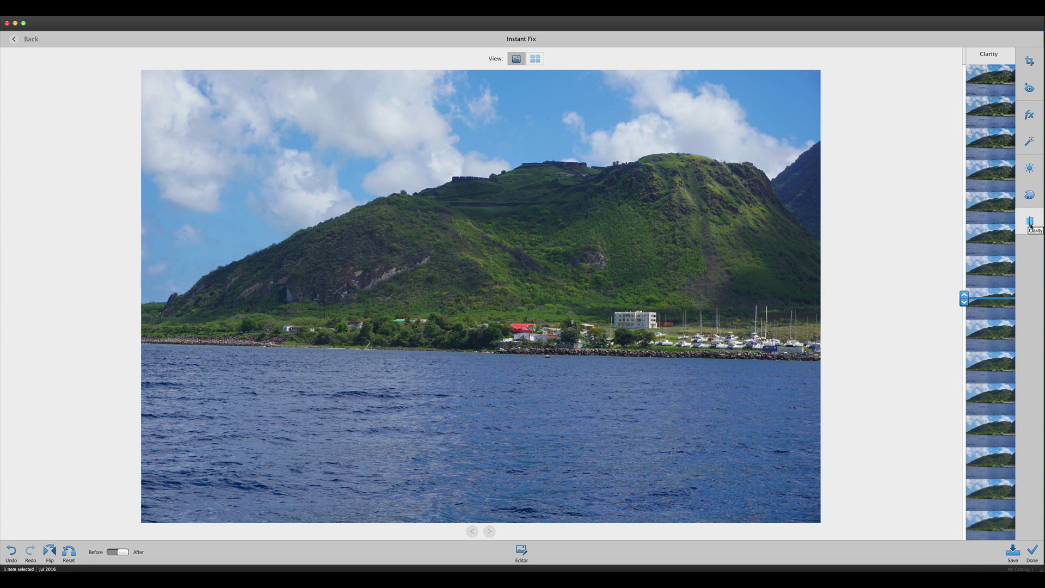
{"action": "left_click_drag", "start_coordinate": [964, 298], "coordinate": [962, 101]}
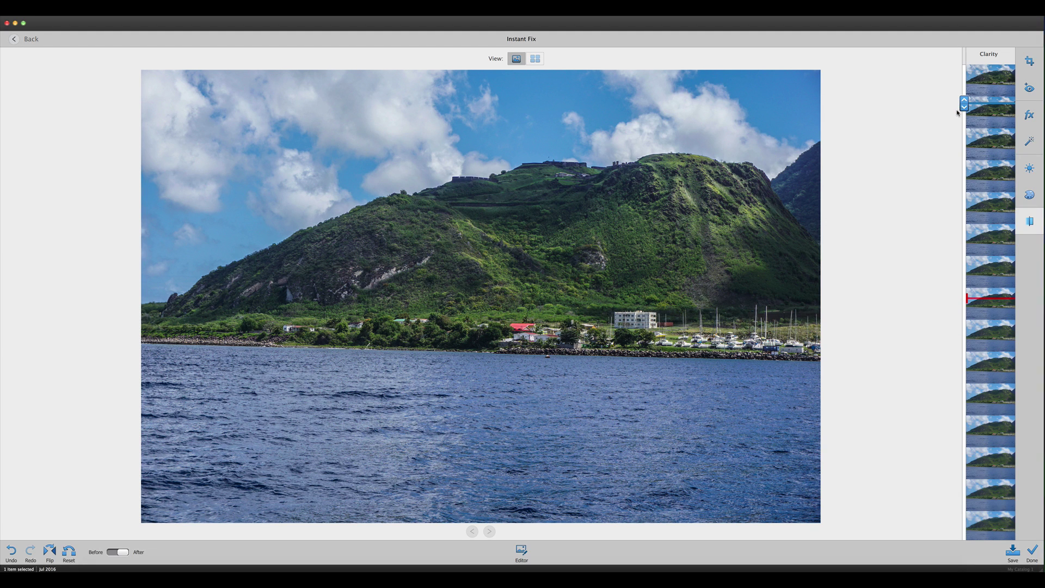
{"action": "left_click_drag", "start_coordinate": [964, 109], "coordinate": [963, 118]}
Preview the Dreamy and Forest effects, then apply Kaleidoscope to the harbor photo.
{"action": "left_click", "coordinate": [1029, 115]}
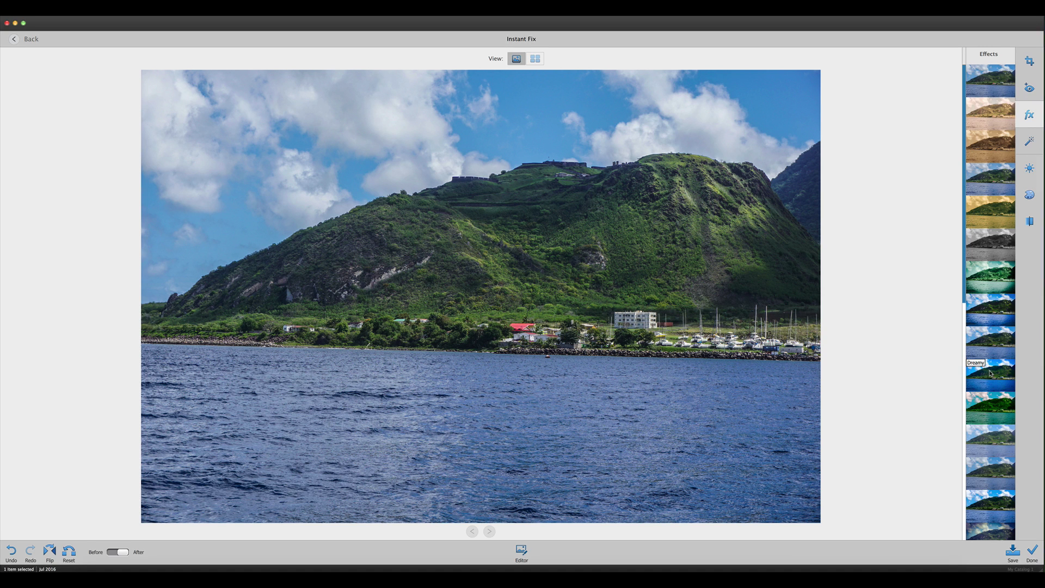
{"action": "left_click", "coordinate": [989, 373]}
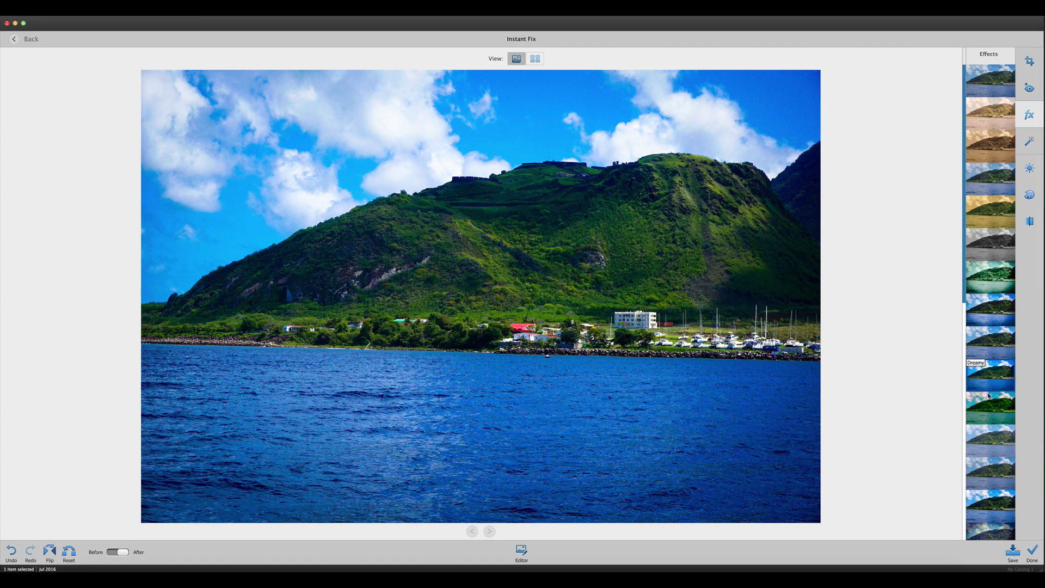
{"action": "left_click", "coordinate": [987, 412]}
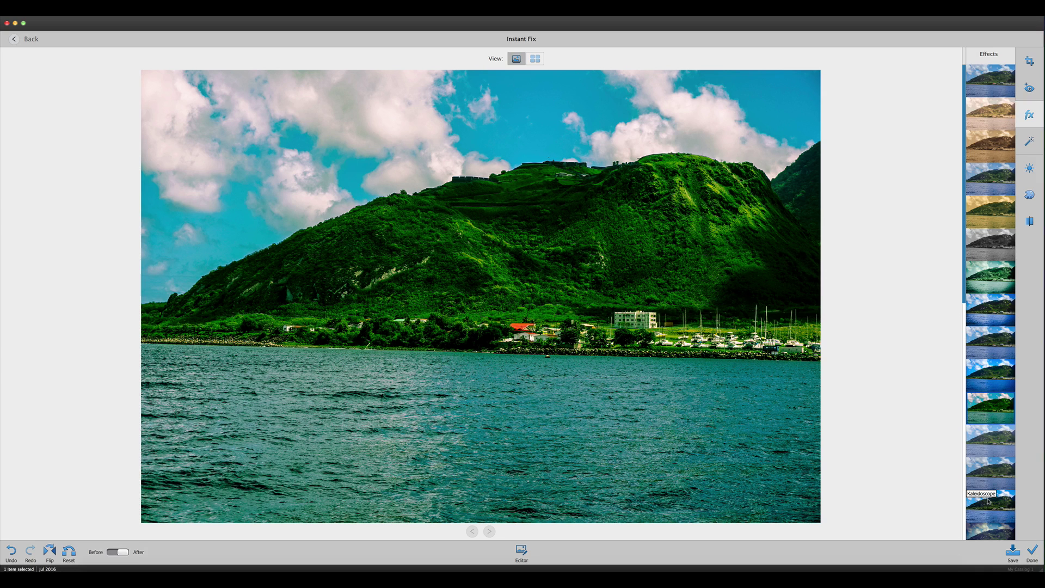
{"action": "left_click", "coordinate": [988, 501]}
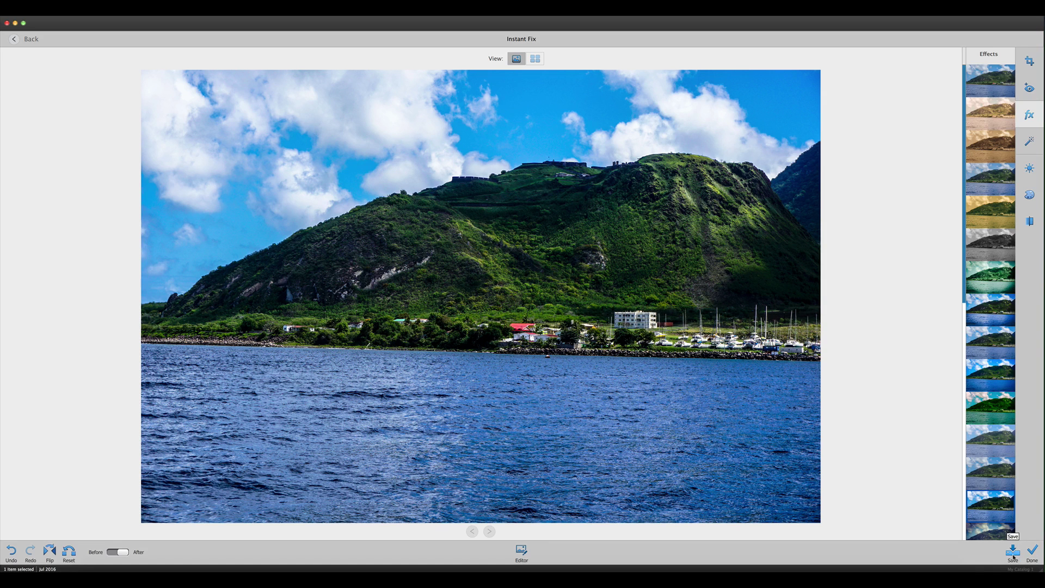
Save the edited harbor photo and leave Instant Fix for the Cruise 2016 Media grid.
{"action": "left_click", "coordinate": [1012, 554]}
{"action": "left_click", "coordinate": [1033, 553]}
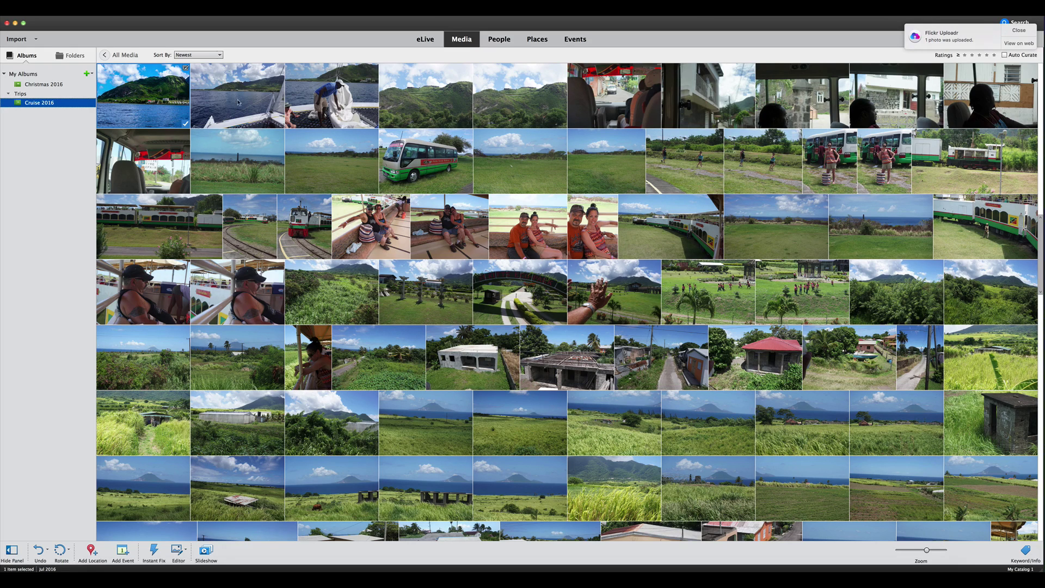
Close the Flickr Uploadr notification in the top-right corner.
{"action": "left_click", "coordinate": [1010, 34]}
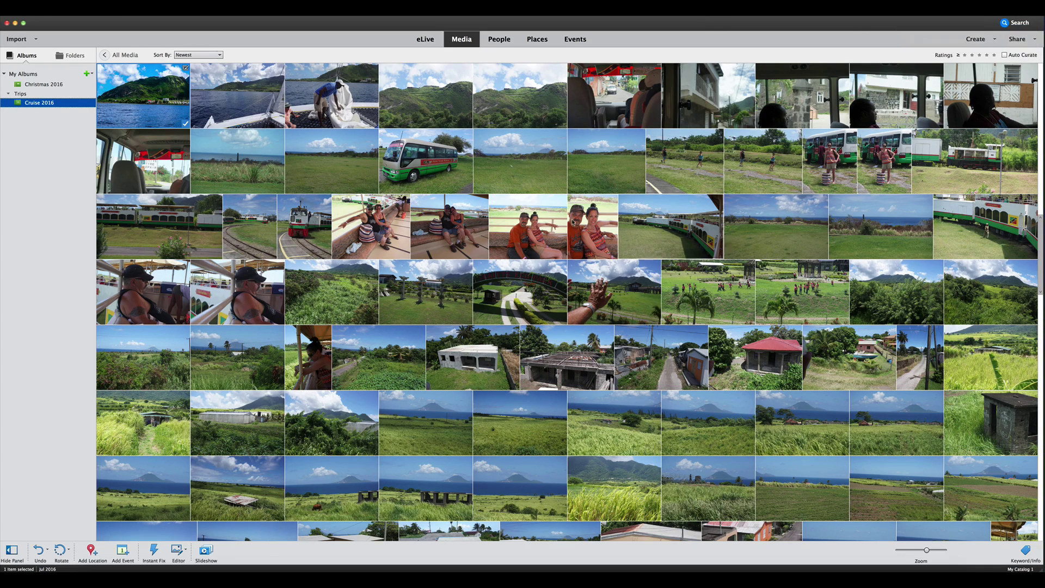